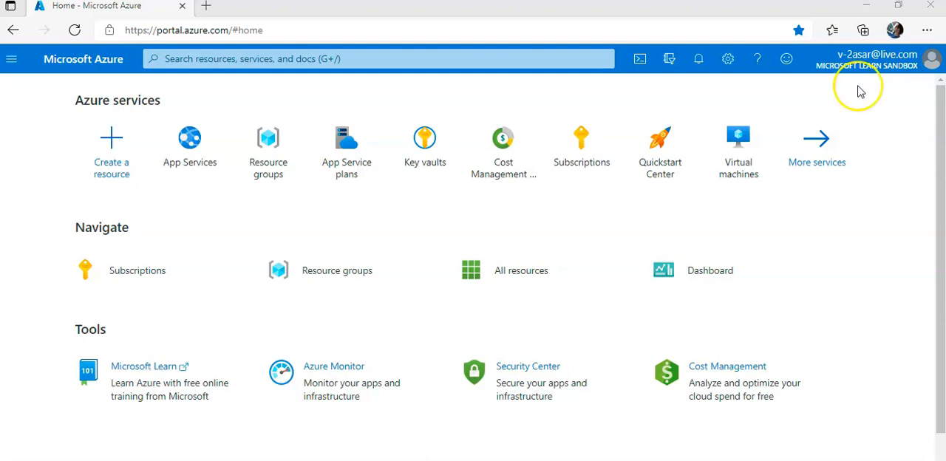
# Find Function App among the services available for a new resource and start creating one
pyautogui.click(111, 148)
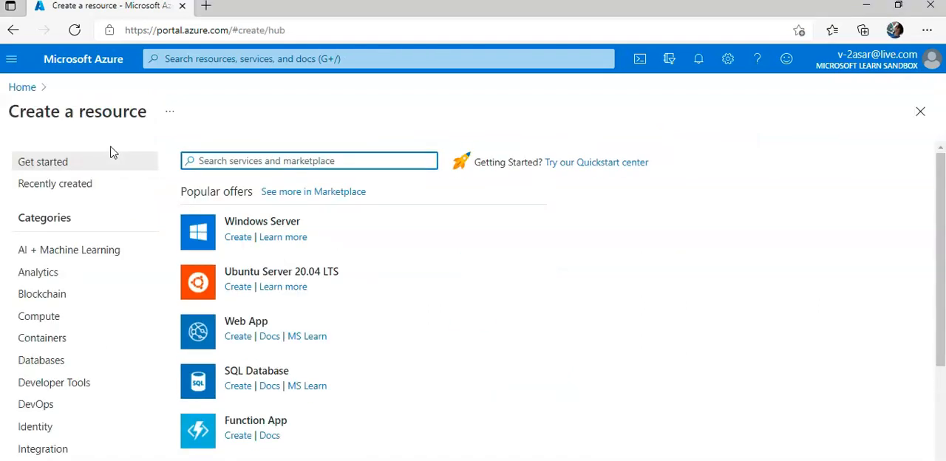
pyautogui.write('FUNCTION APP')
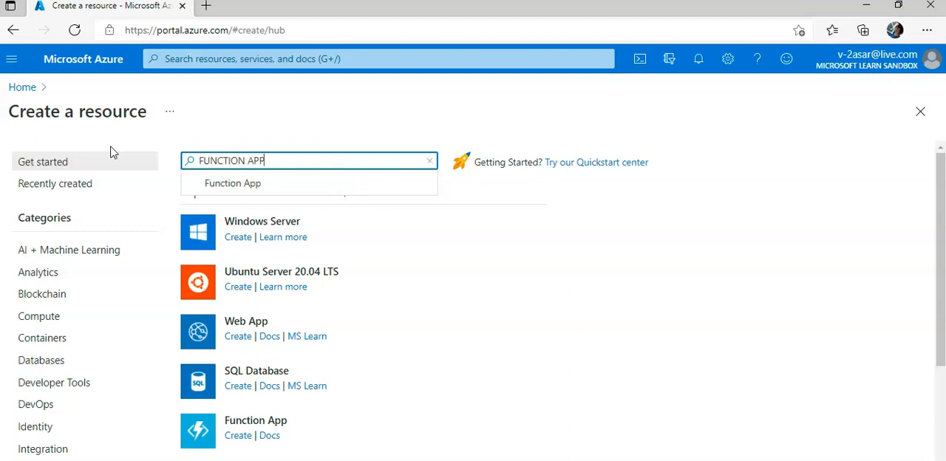
pyautogui.click(229, 183)
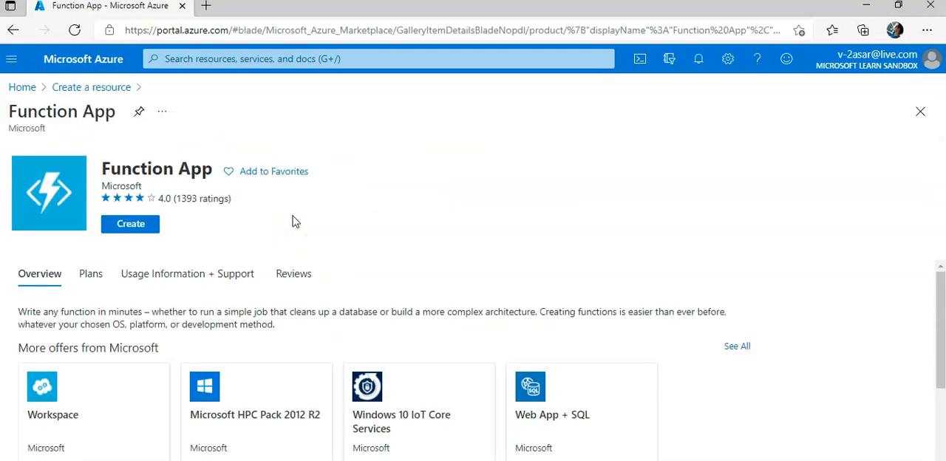
pyautogui.click(130, 223)
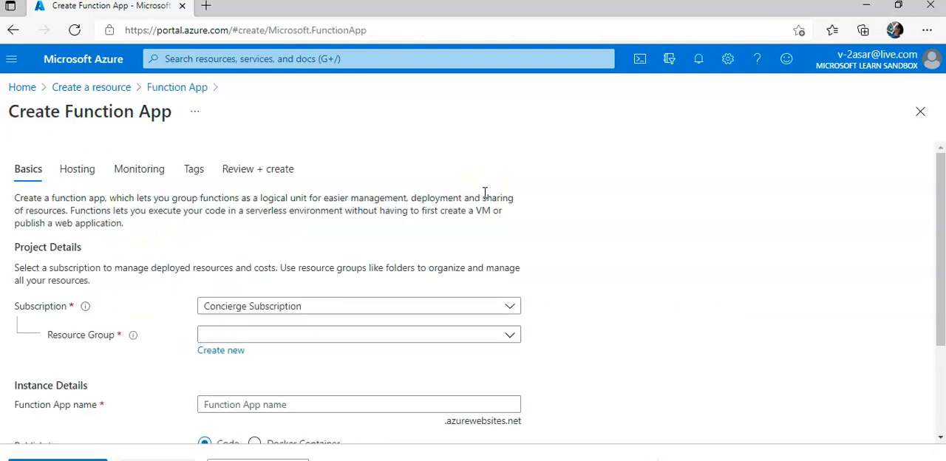
# Assign the existing learn sandbox resource group and name the function app escalator-functions-asar
pyautogui.scroll(-2, 484, 194)
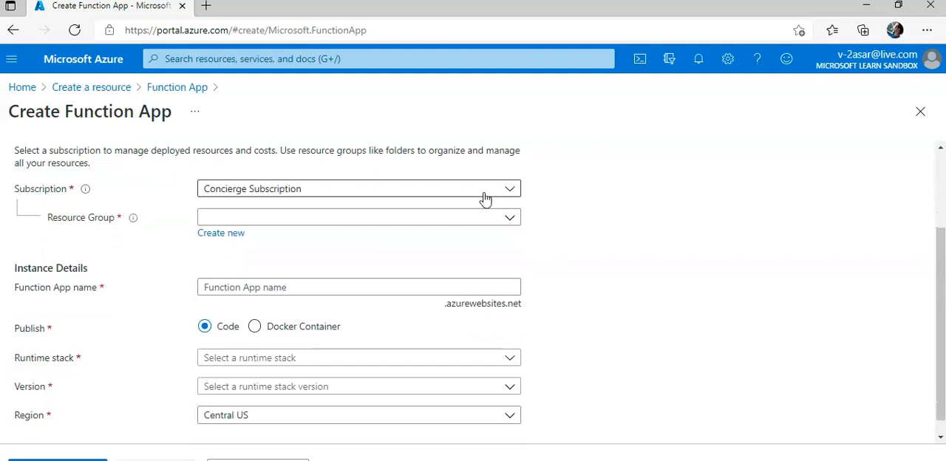
pyautogui.click(350, 218)
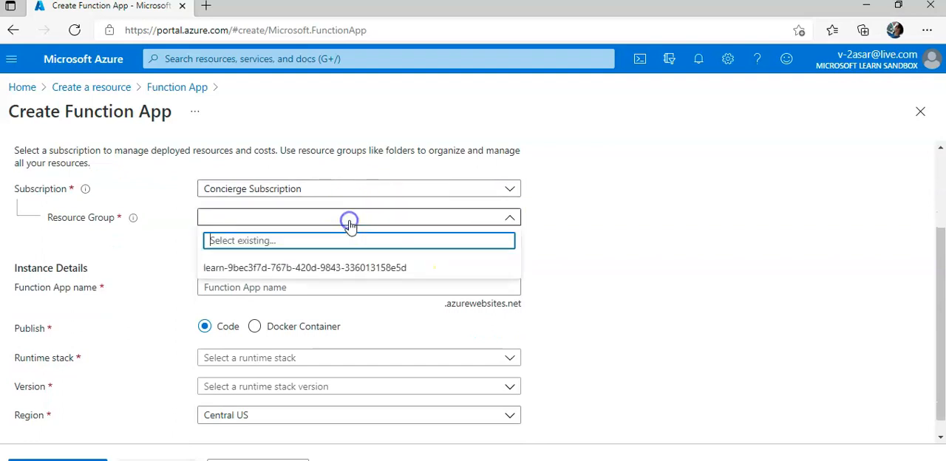
pyautogui.click(341, 268)
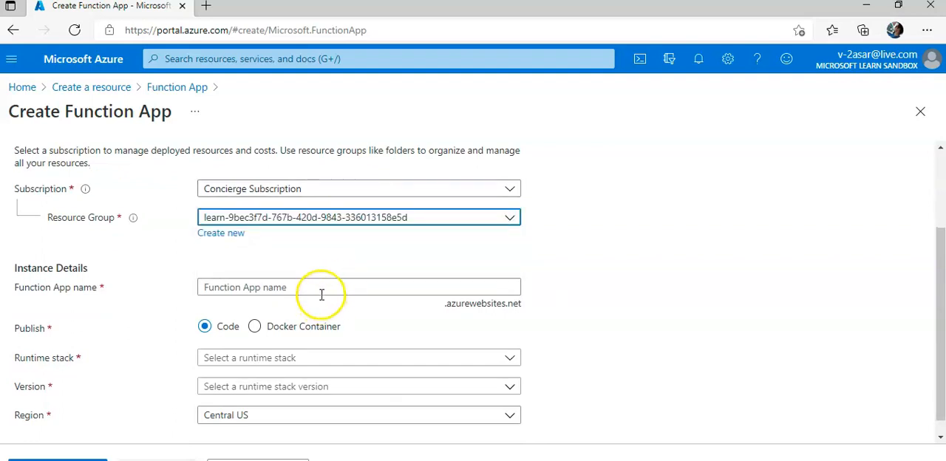
pyautogui.click(320, 289)
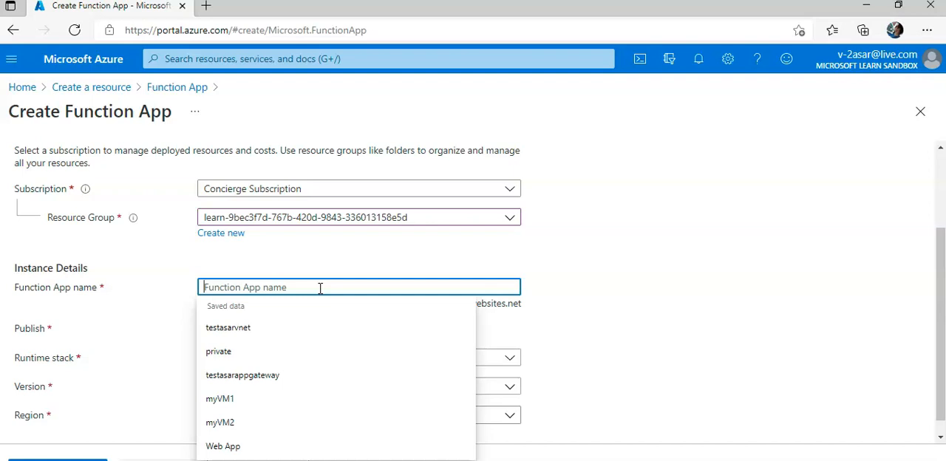
pyautogui.write('escalator')
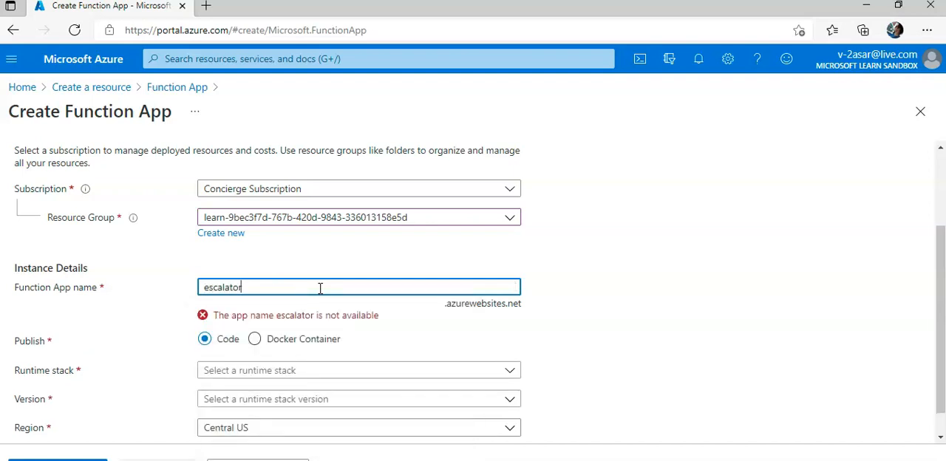
pyautogui.write('-functions-asar')
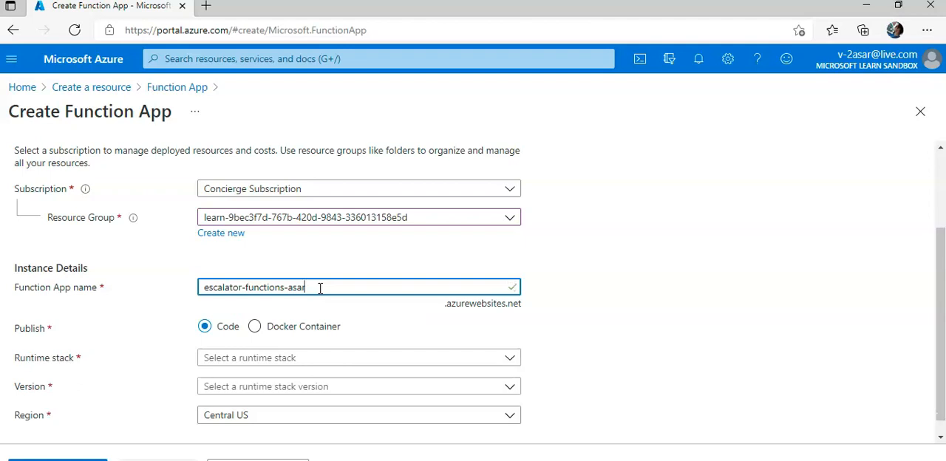
# Set the function app's runtime stack to Node.js with version 14 LTS
pyautogui.scroll(-1, 320, 289)
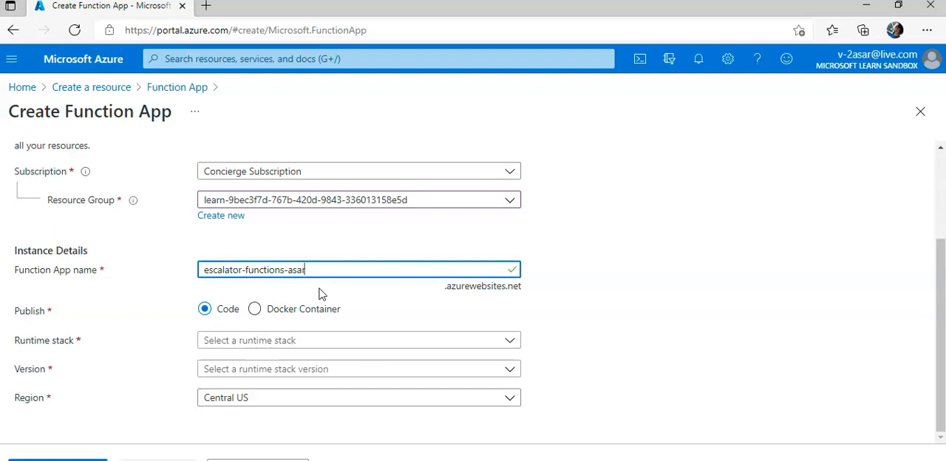
pyautogui.click(288, 340)
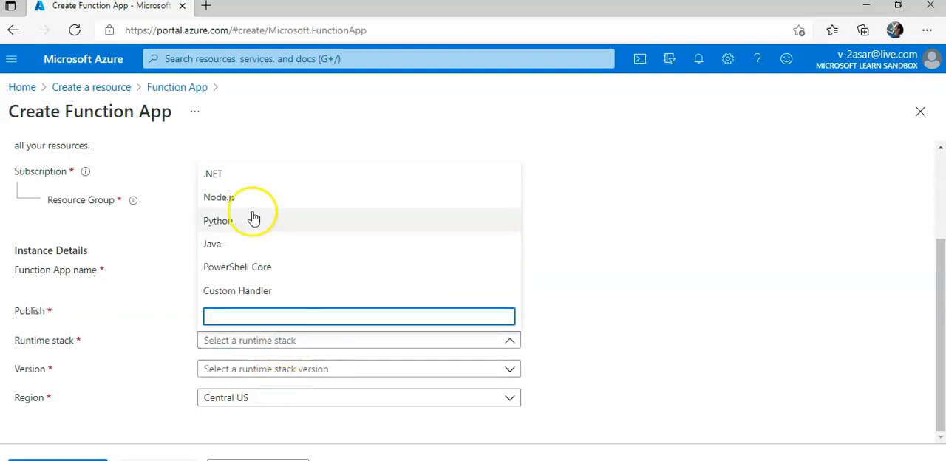
pyautogui.click(237, 177)
pyautogui.click(259, 339)
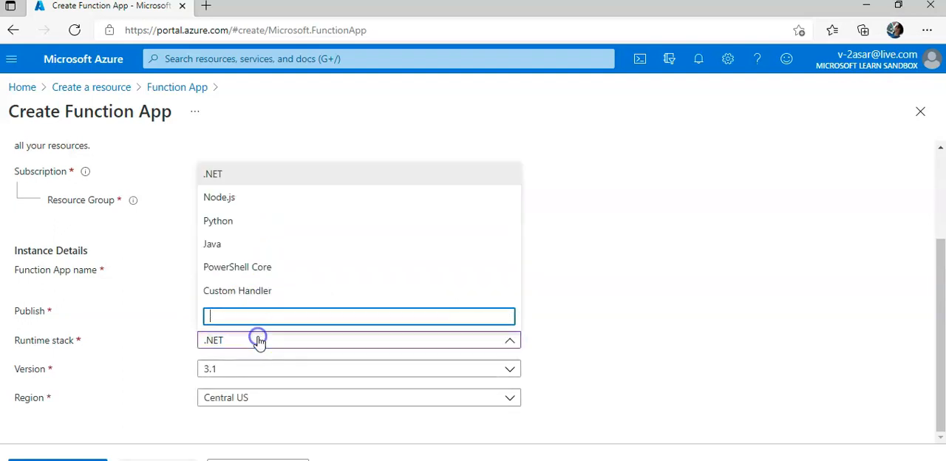
pyautogui.click(238, 198)
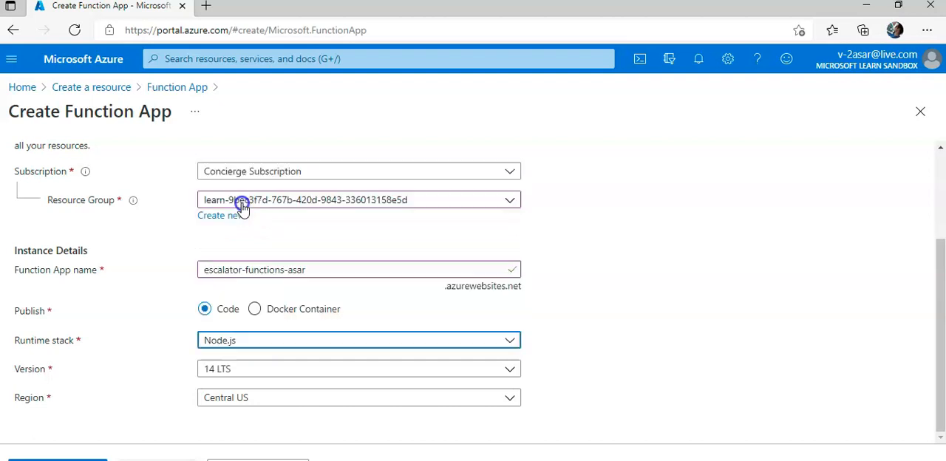
pyautogui.click(276, 371)
pyautogui.click(276, 370)
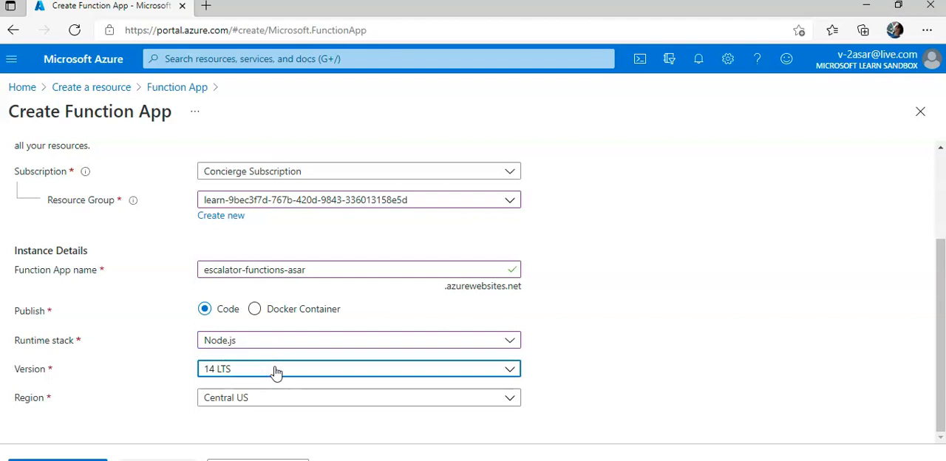
# Set the function app's region to East US
pyautogui.click(275, 400)
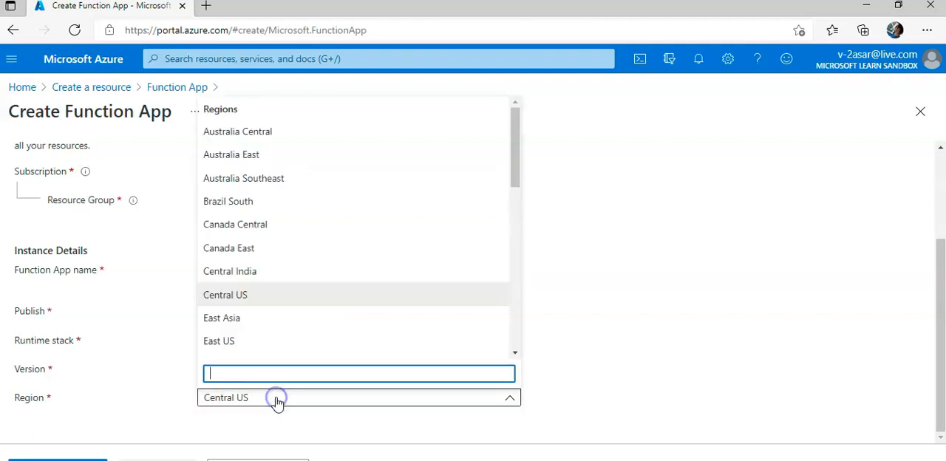
pyautogui.write('easu')
pyautogui.press('BackSpace')
pyautogui.press('BackSpace')
pyautogui.press('BackSpace')
pyautogui.press('BackSpace')
pyautogui.write('ce')
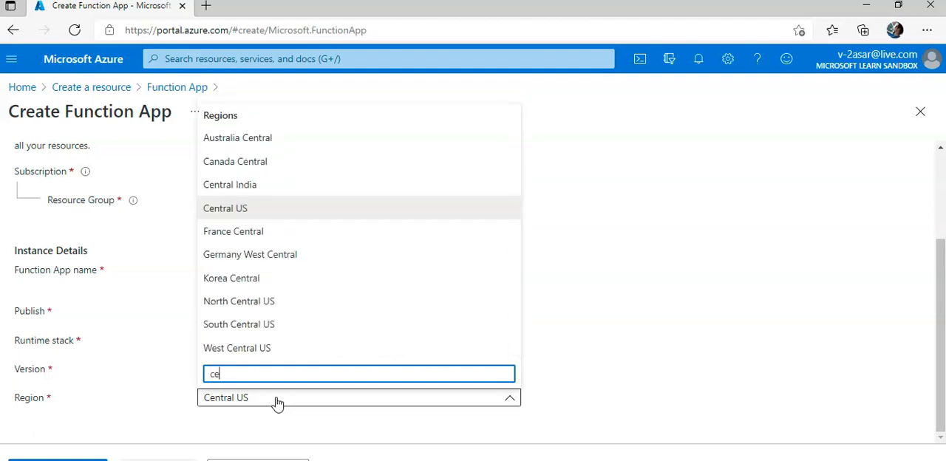
pyautogui.write('ntral india')
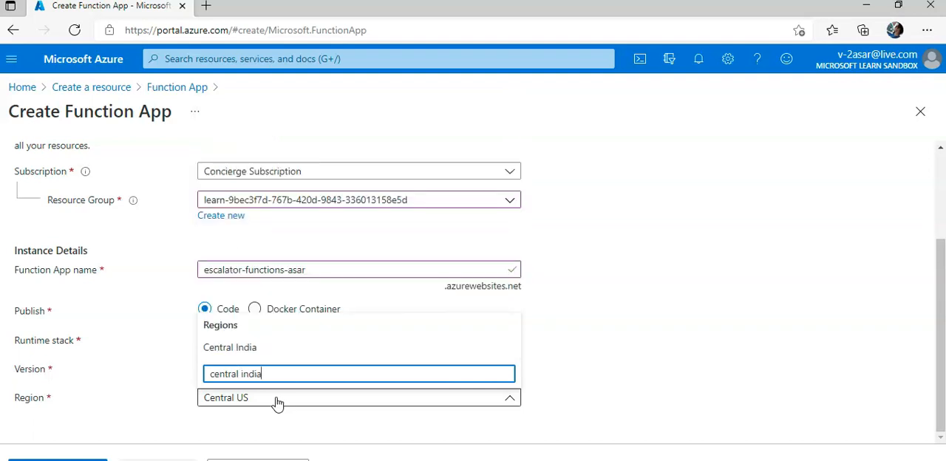
pyautogui.tripleClick(260, 373)
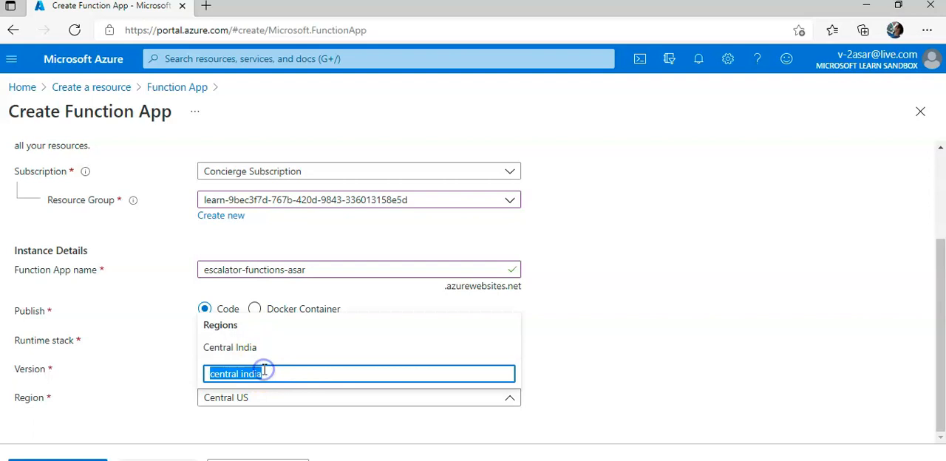
pyautogui.write('east us')
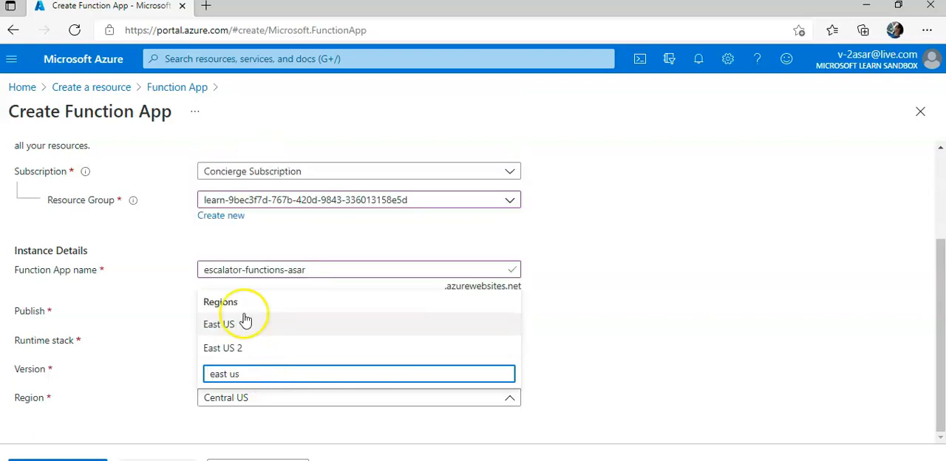
pyautogui.click(222, 323)
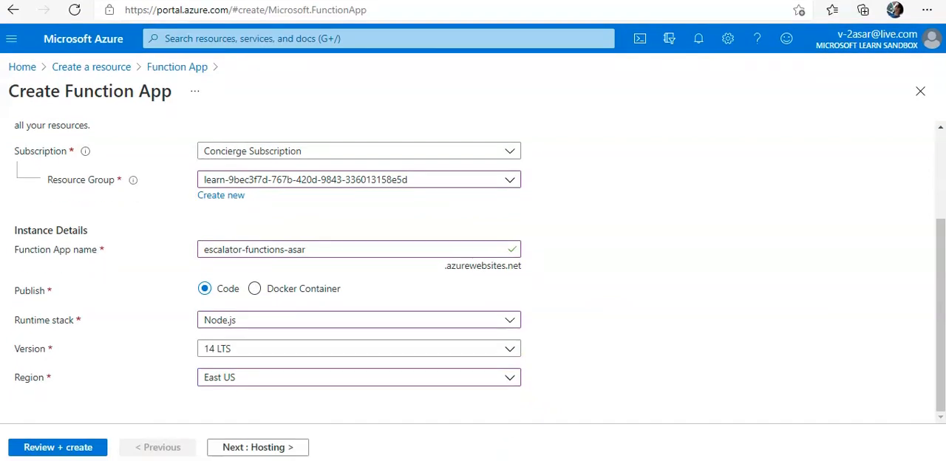
# Keep the default hosting, monitoring and tags settings and proceed to the function app's review summary
pyautogui.click(292, 447)
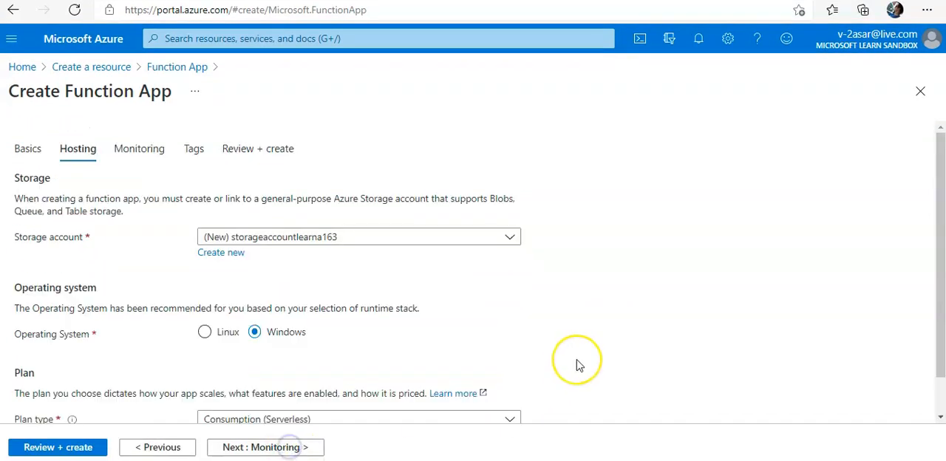
pyautogui.scroll(-1, 580, 366)
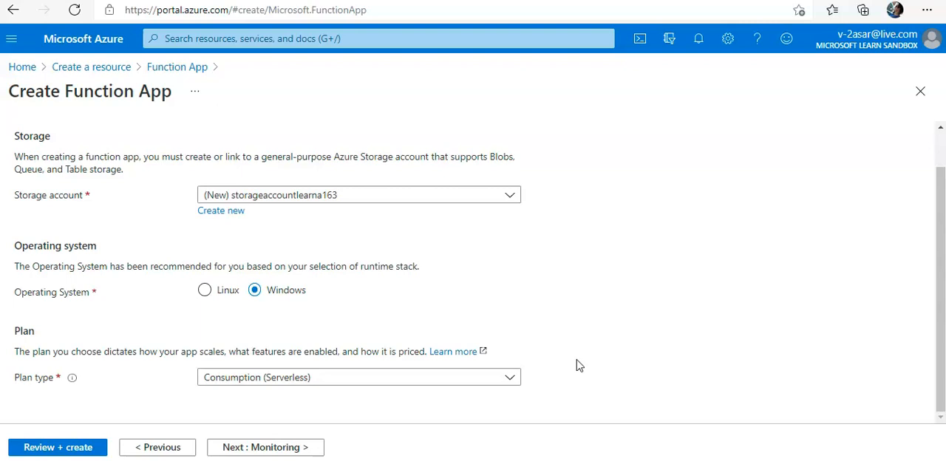
pyautogui.click(306, 447)
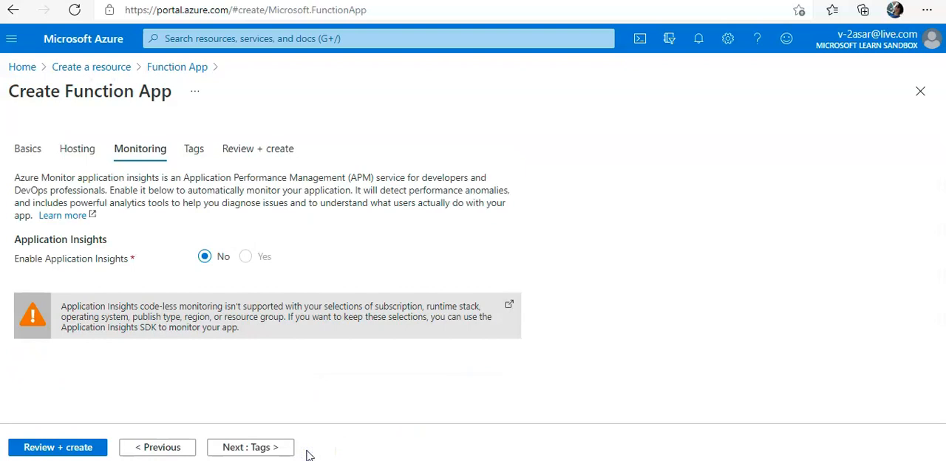
pyautogui.click(256, 447)
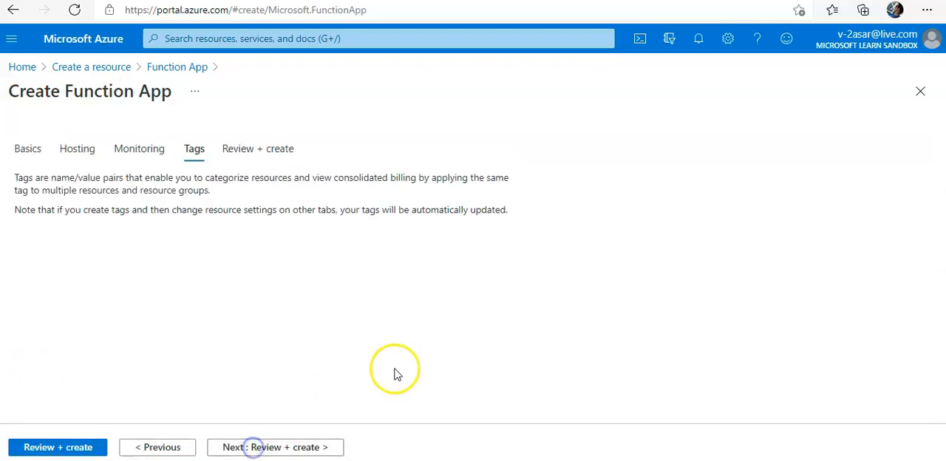
pyautogui.click(323, 448)
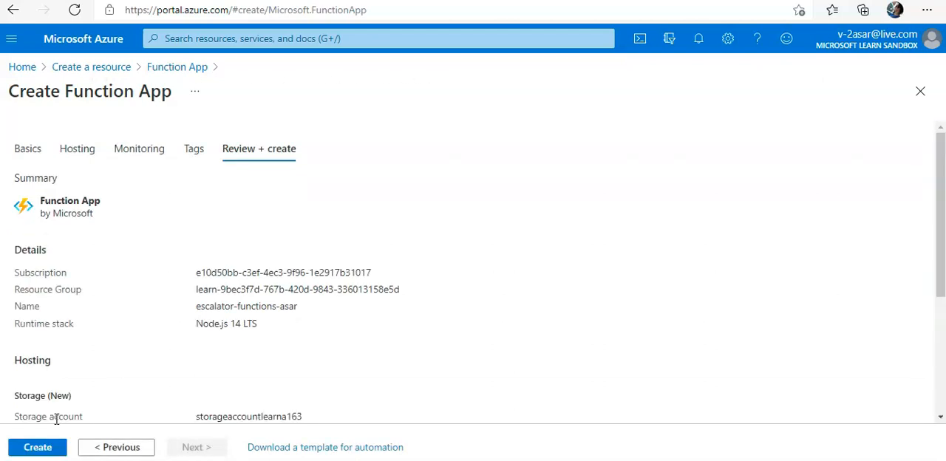
# Deploy the function app from the reviewed configuration and open the new resource's list of functions
pyautogui.click(31, 447)
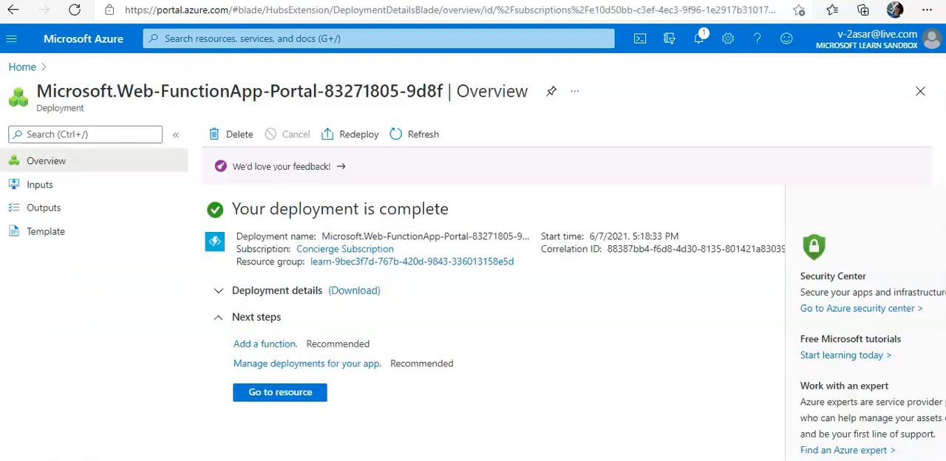
pyautogui.click(280, 398)
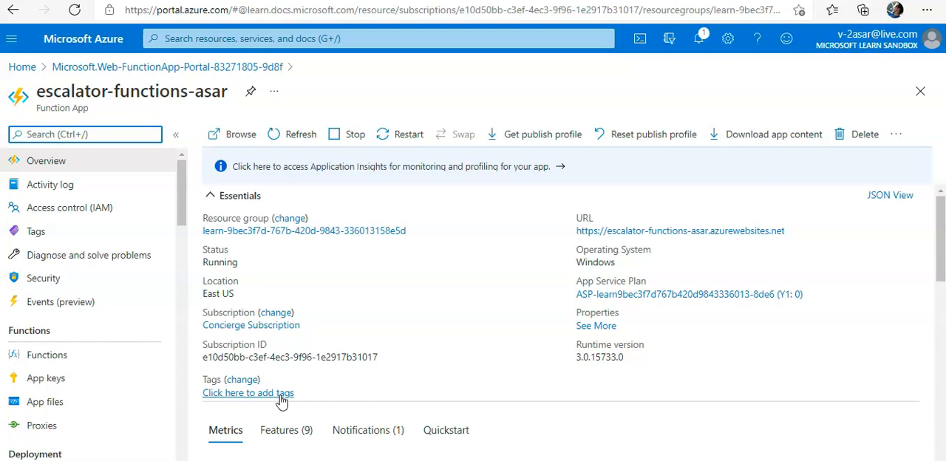
pyautogui.click(99, 351)
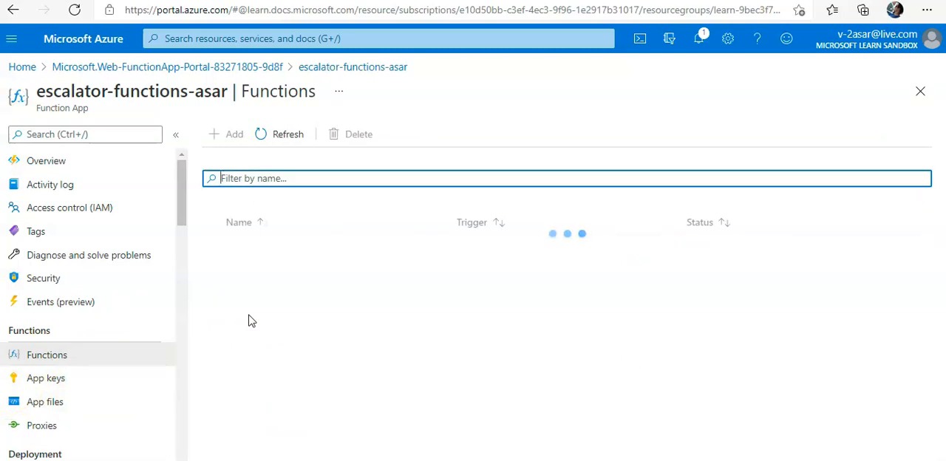
# Look through the function app's App keys and Proxies pages and its available settings, development tools, API and monitoring options
pyautogui.click(127, 377)
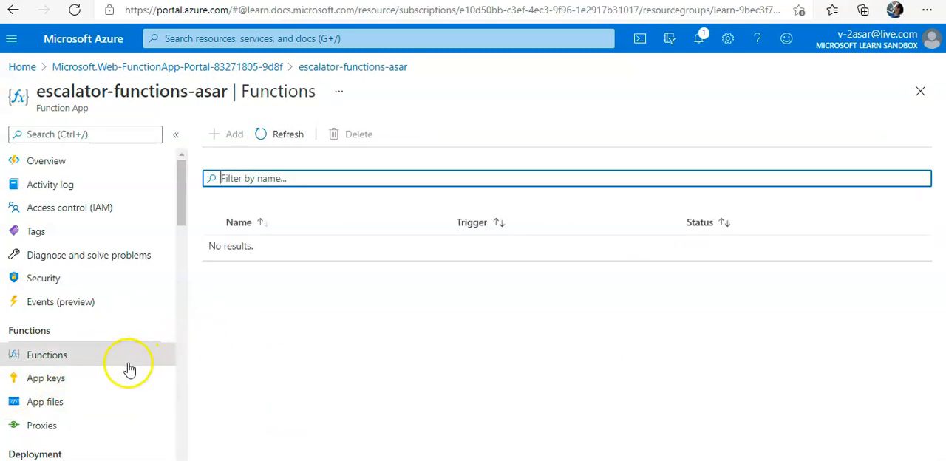
pyautogui.scroll(-3, 129, 340)
pyautogui.scroll(-1, 130, 342)
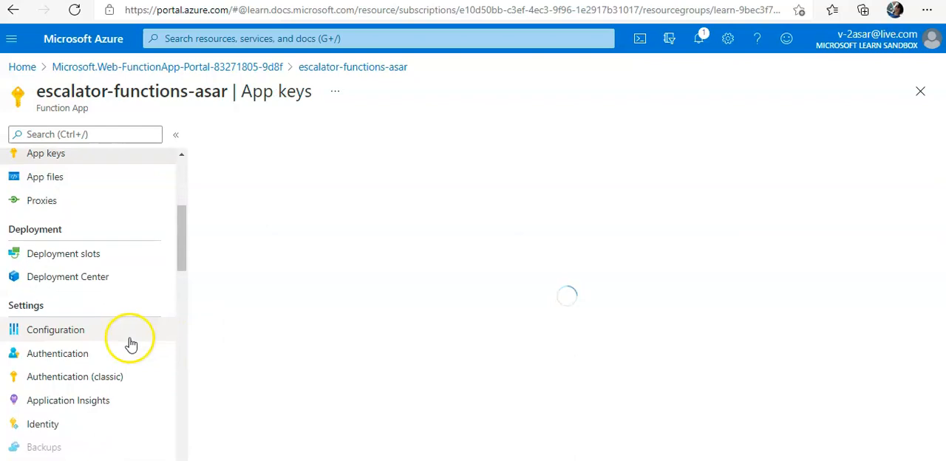
pyautogui.click(58, 207)
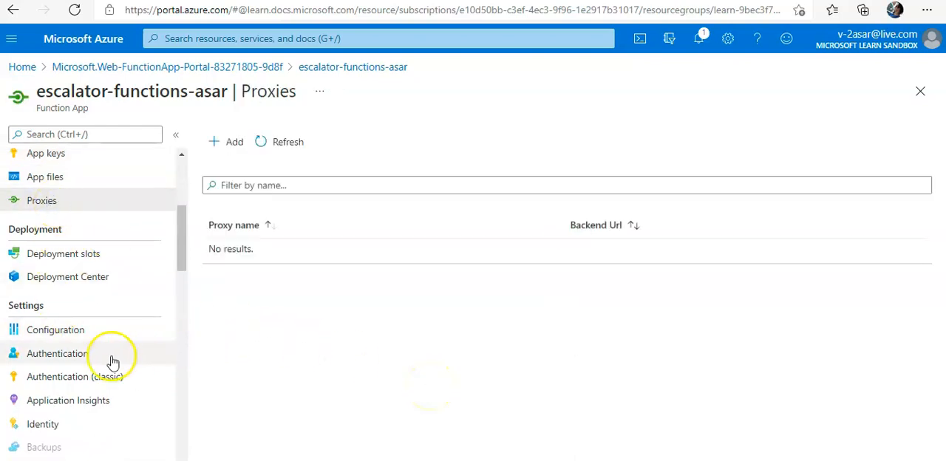
pyautogui.scroll(-3, 111, 363)
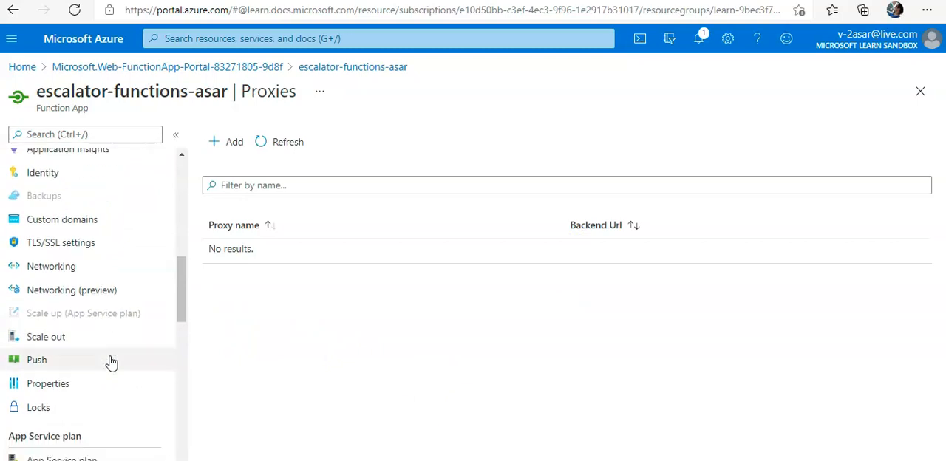
pyautogui.click(110, 315)
pyautogui.scroll(-2, 109, 317)
pyautogui.scroll(-3, 108, 316)
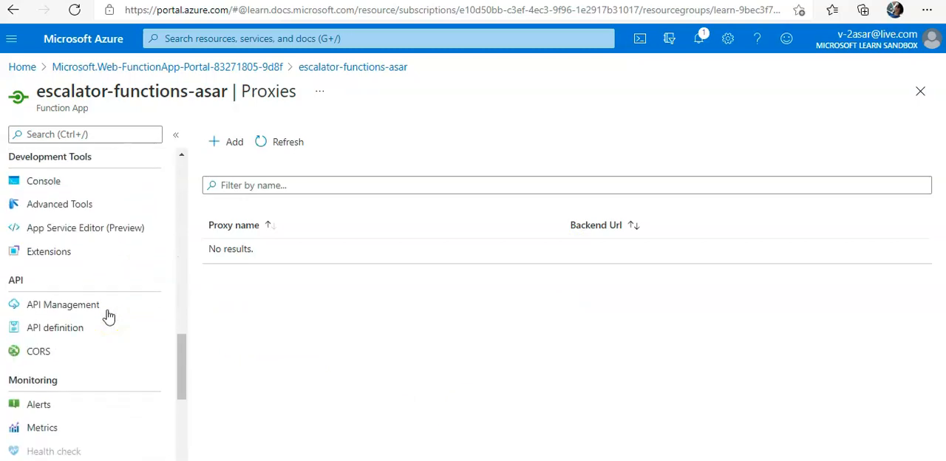
pyautogui.scroll(-2, 111, 315)
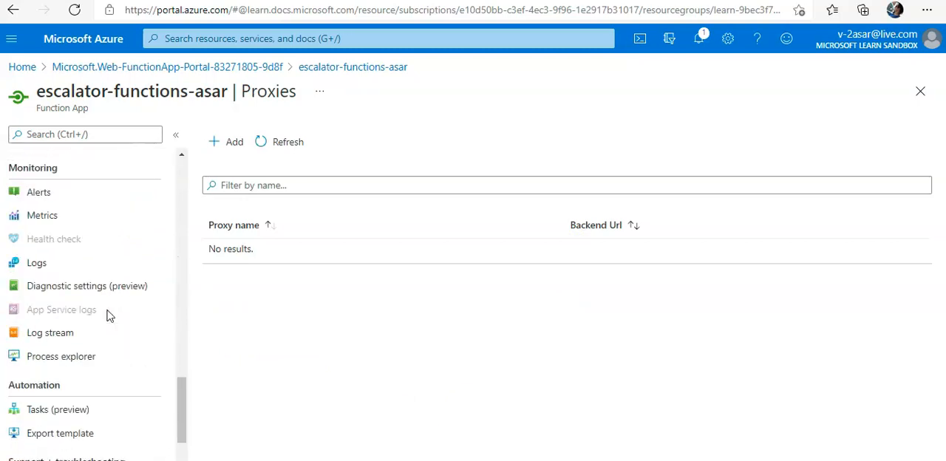
# Start adding a new function from the function app's list of functions, keeping Develop in portal as the development environment
pyautogui.scroll(12, 110, 316)
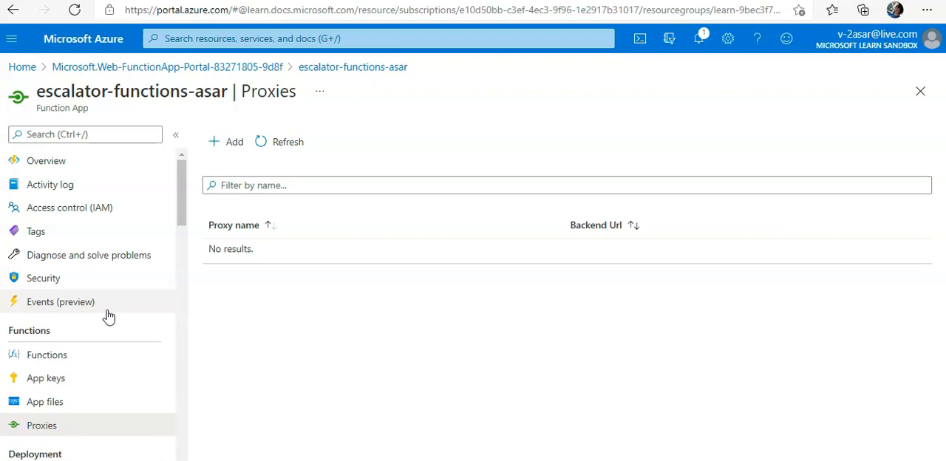
pyautogui.click(65, 357)
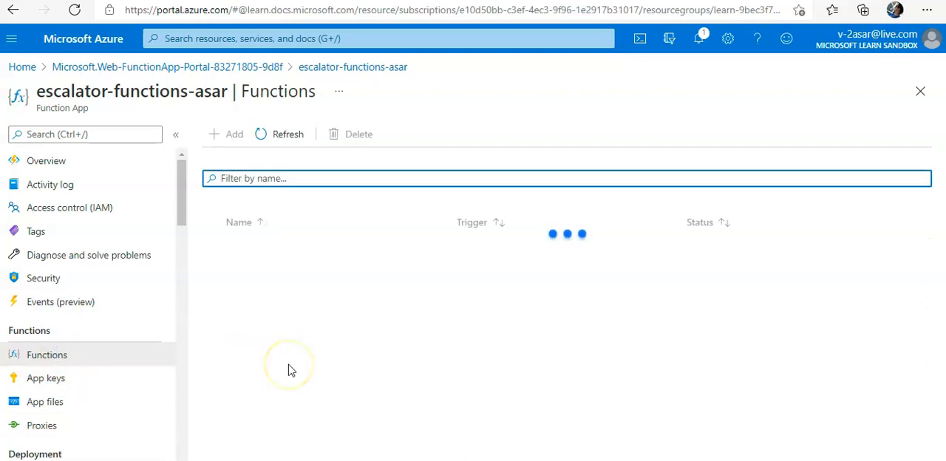
pyautogui.click(234, 136)
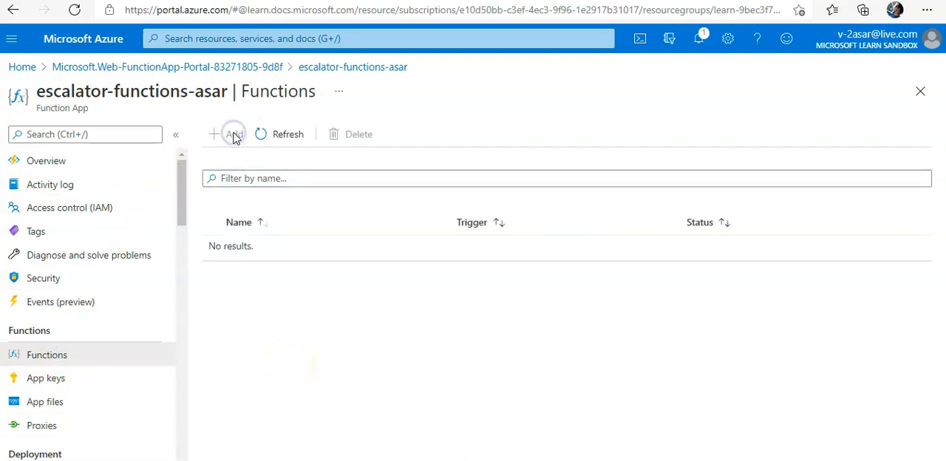
pyautogui.click(272, 135)
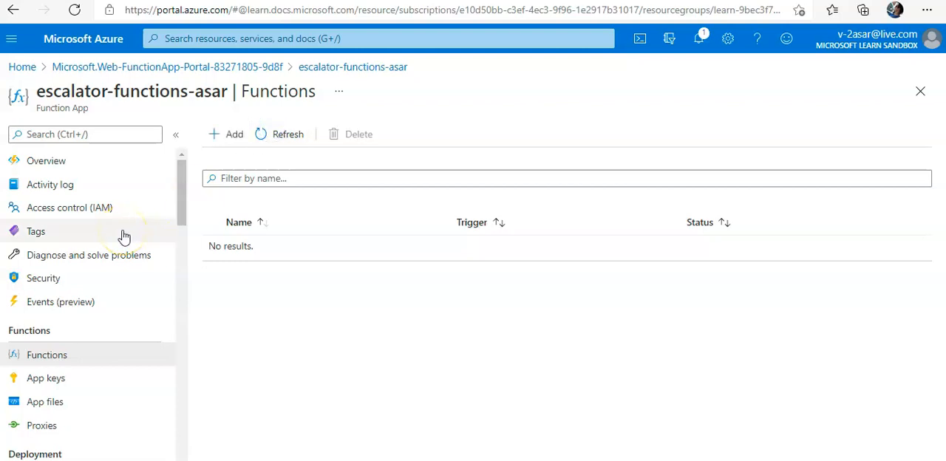
pyautogui.click(58, 303)
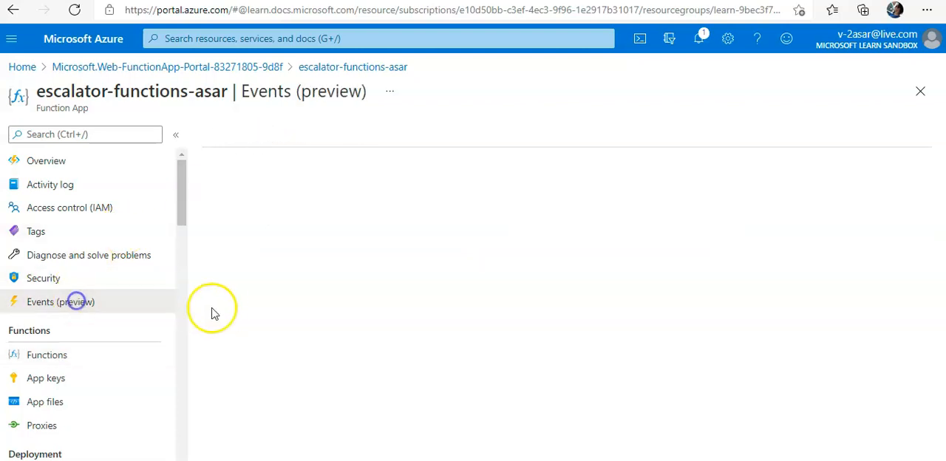
pyautogui.click(226, 134)
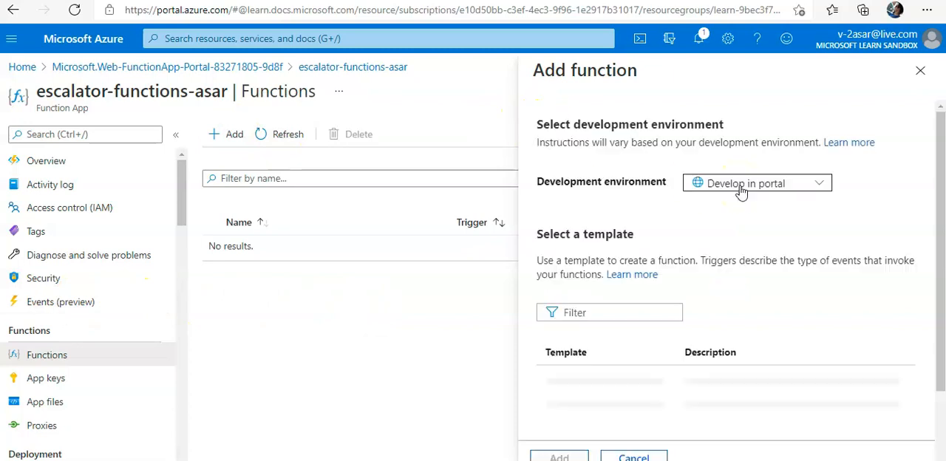
pyautogui.click(755, 190)
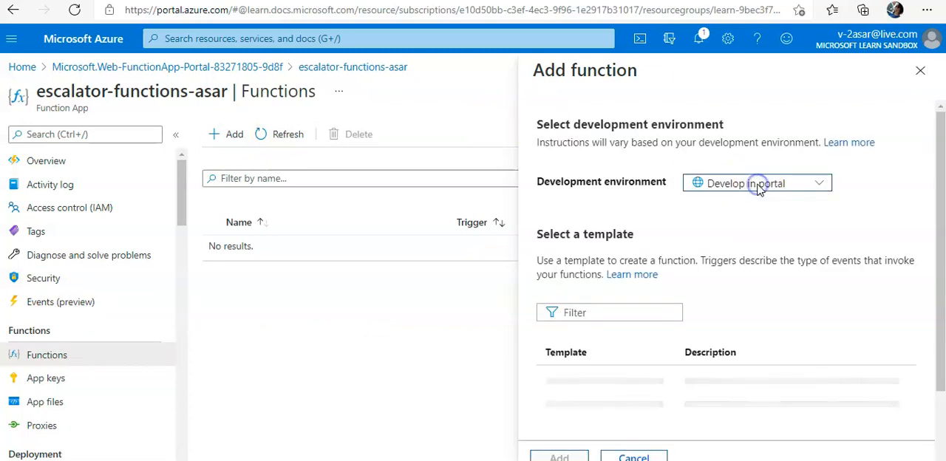
pyautogui.click(866, 213)
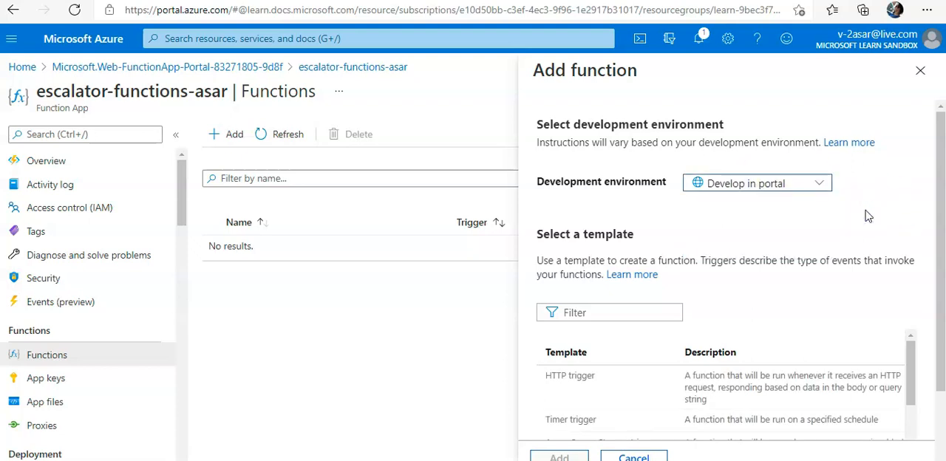